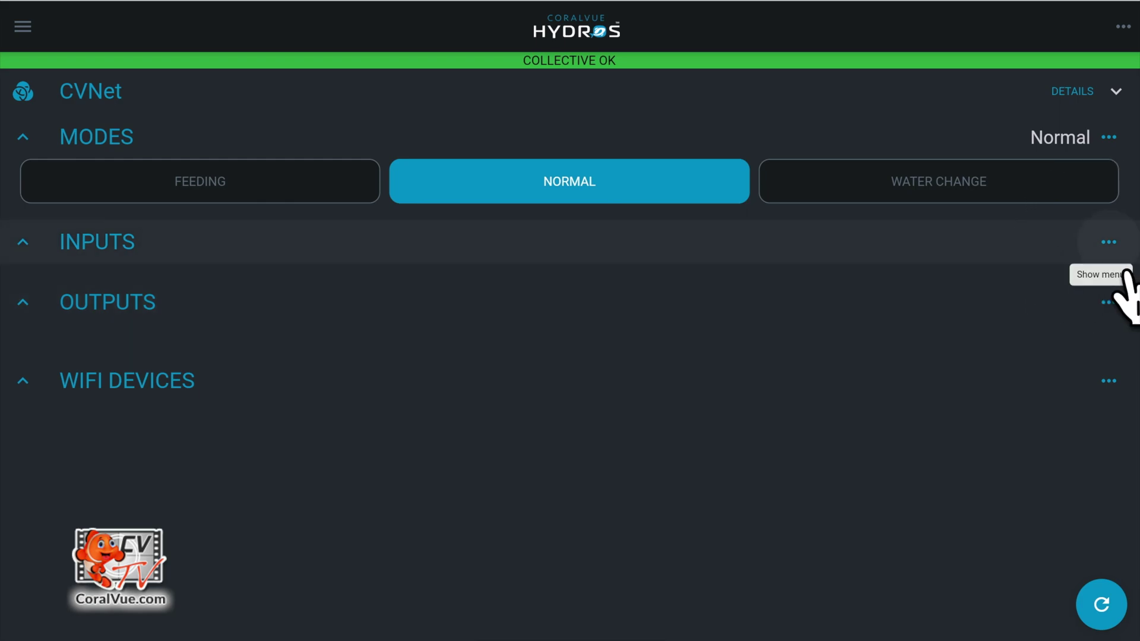
Add a new input through Add / Edit Input and name it 'Float Switch'.
left_click(1109, 243)
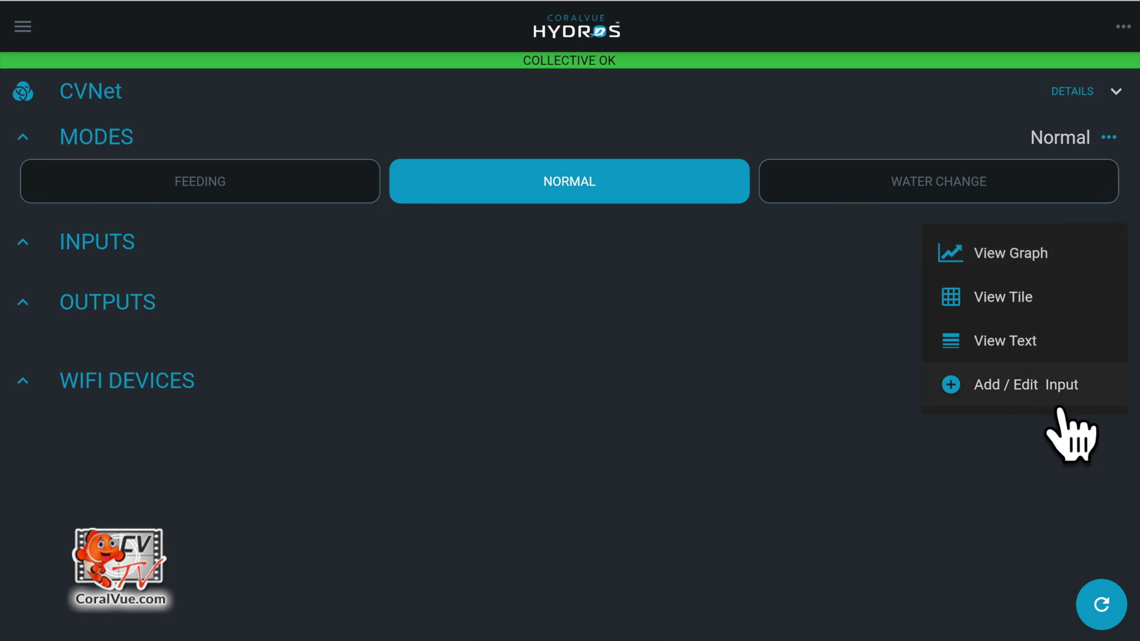
left_click(1038, 387)
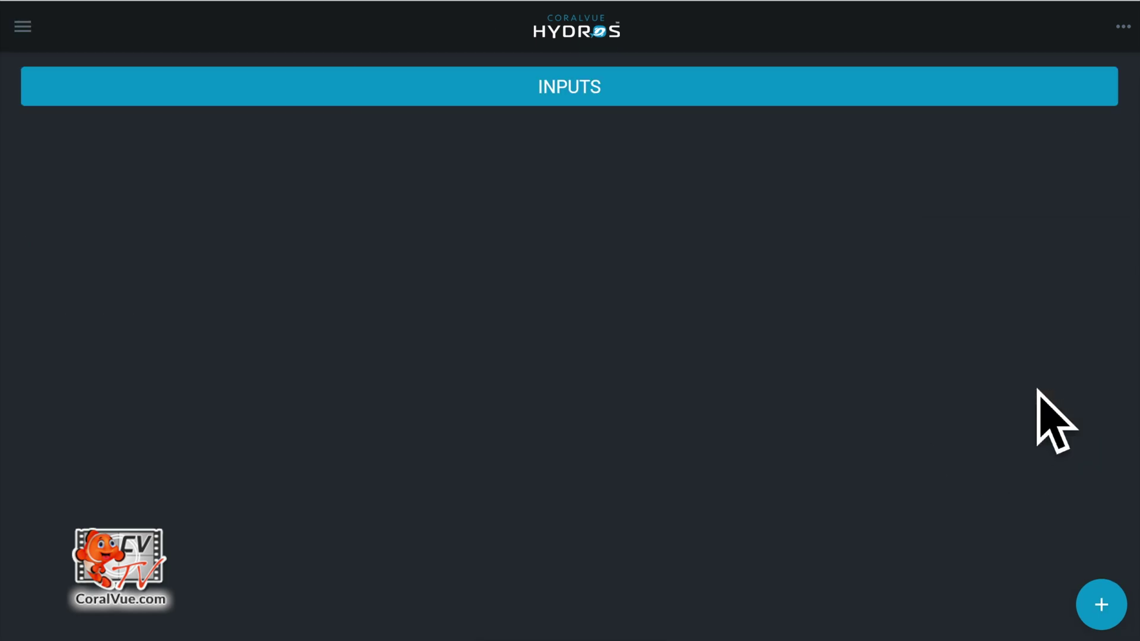
left_click(1100, 605)
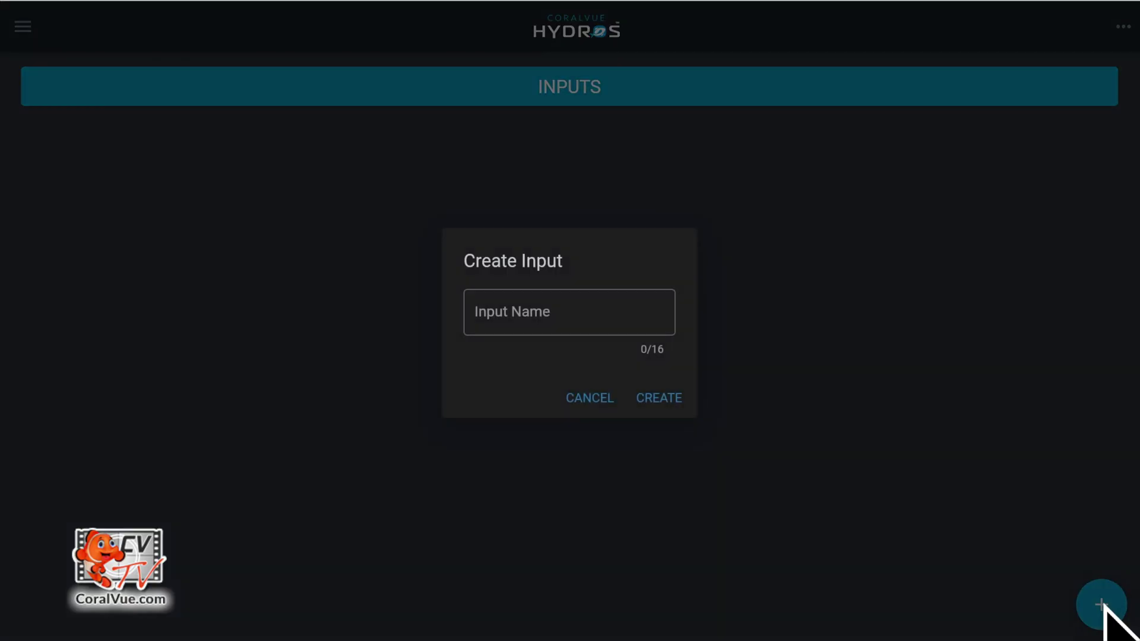
left_click(640, 333)
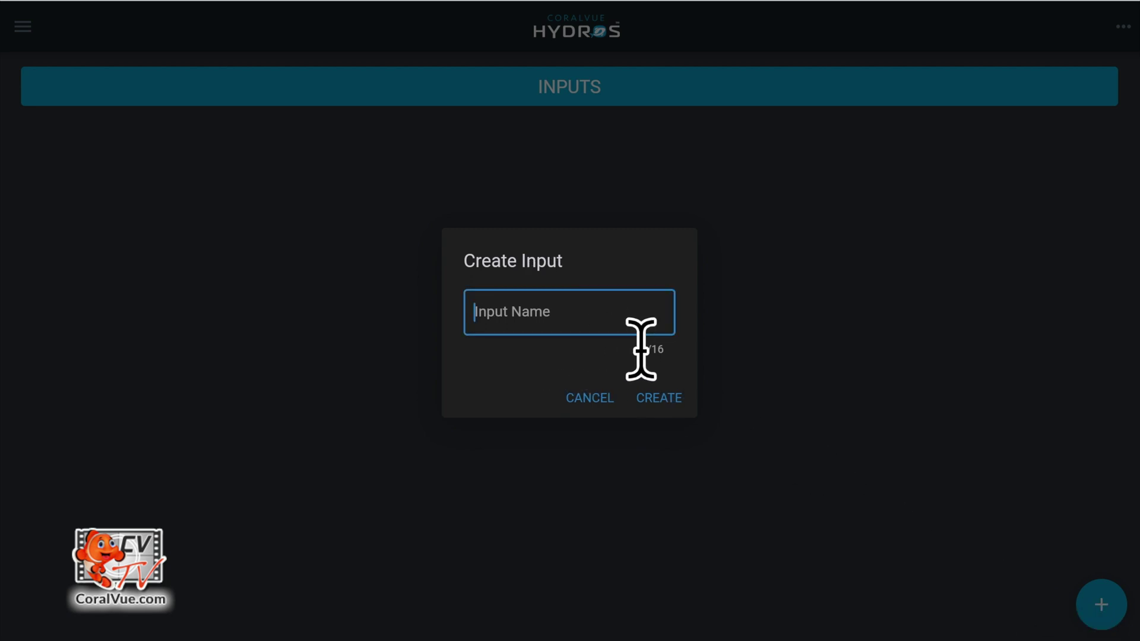
type("Float Swit")
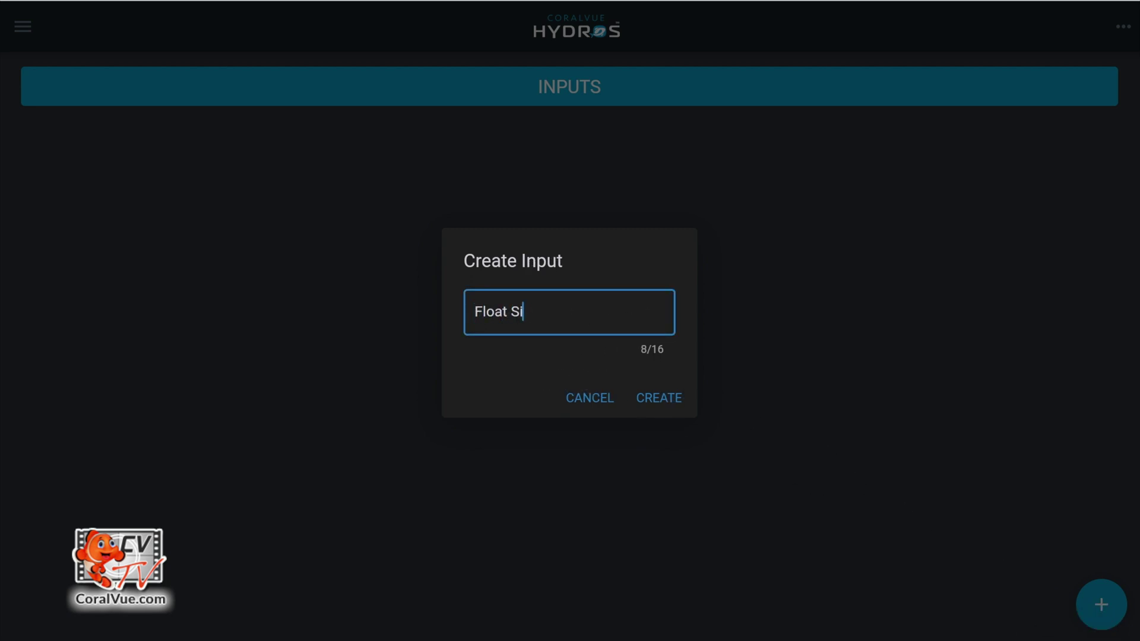
type("ch")
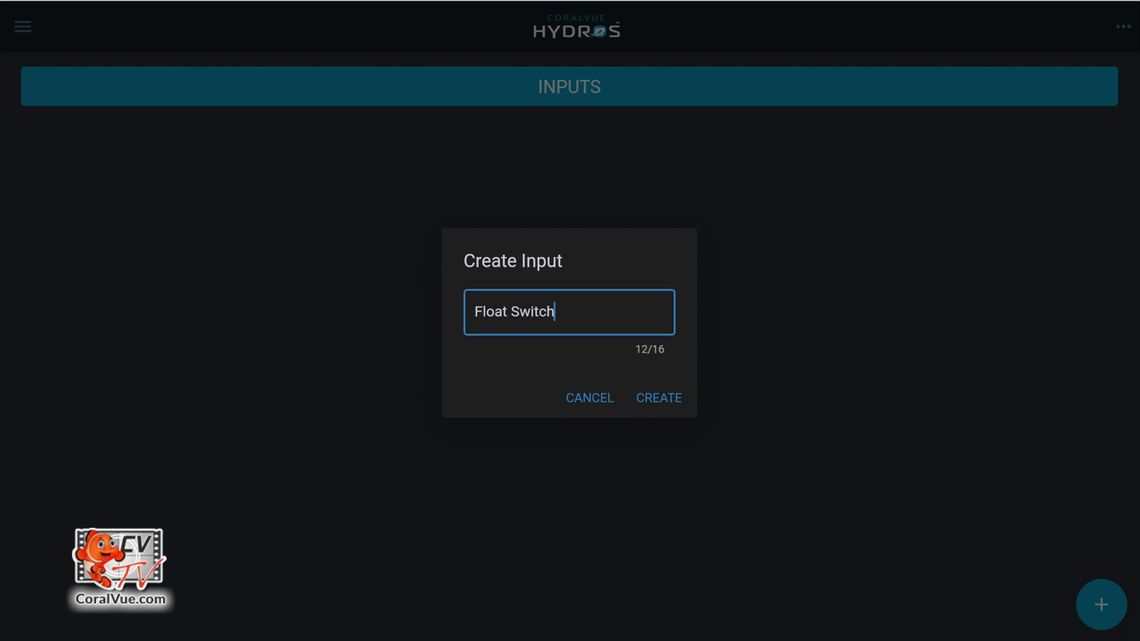
left_click(670, 399)
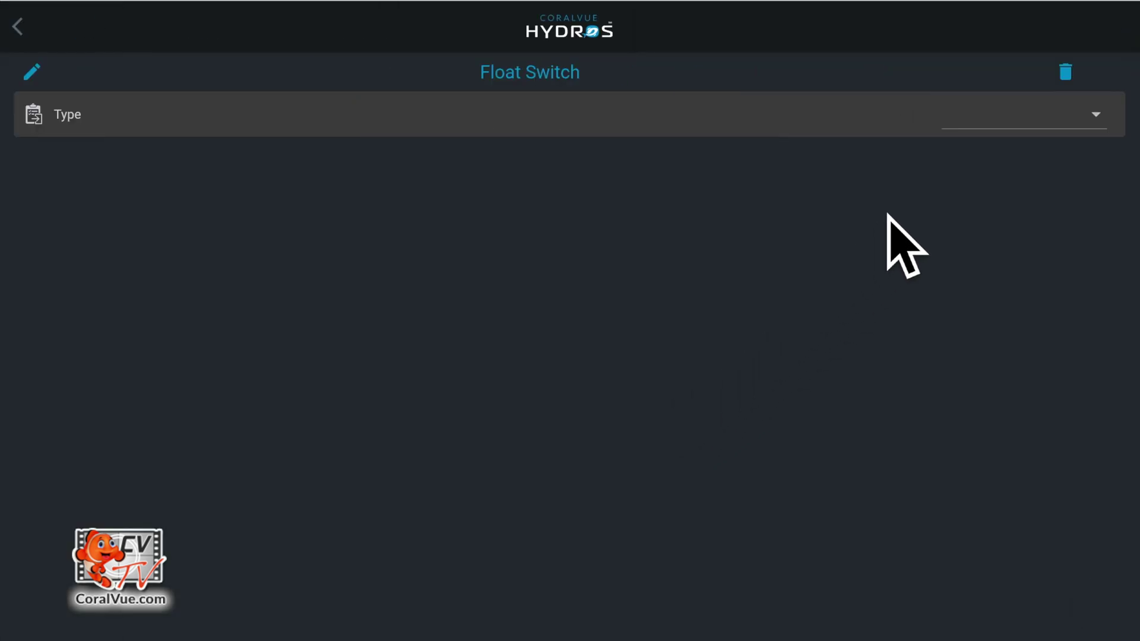
Make Float Switch a 0-10V input in Switch mode on CV X4 0-10V Input 1 (Blk).
left_click(1036, 137)
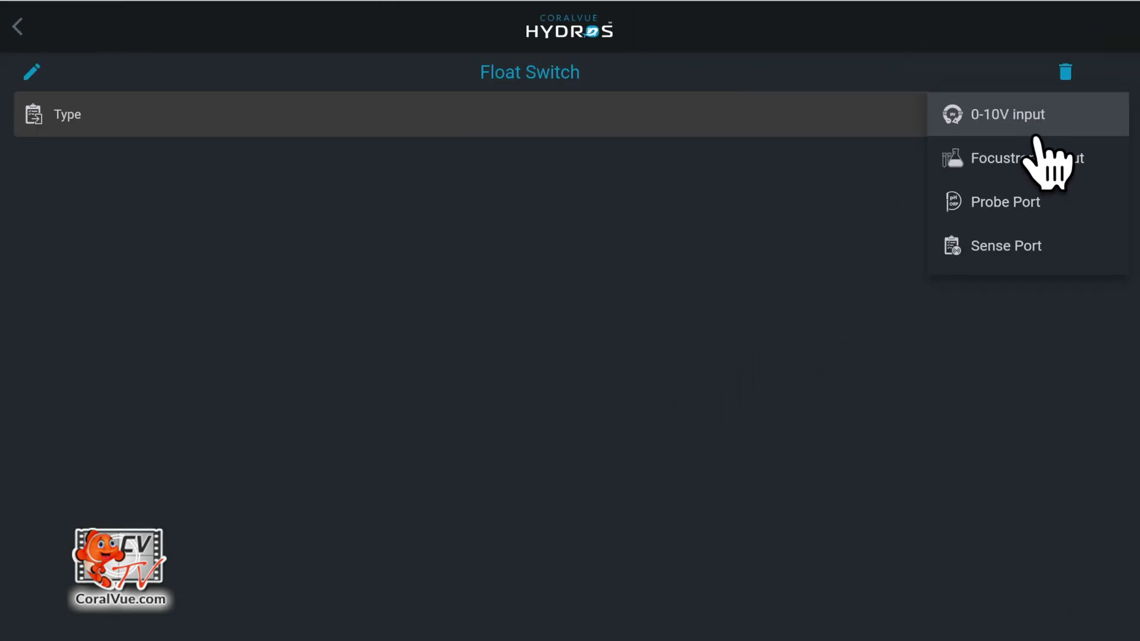
left_click(1066, 135)
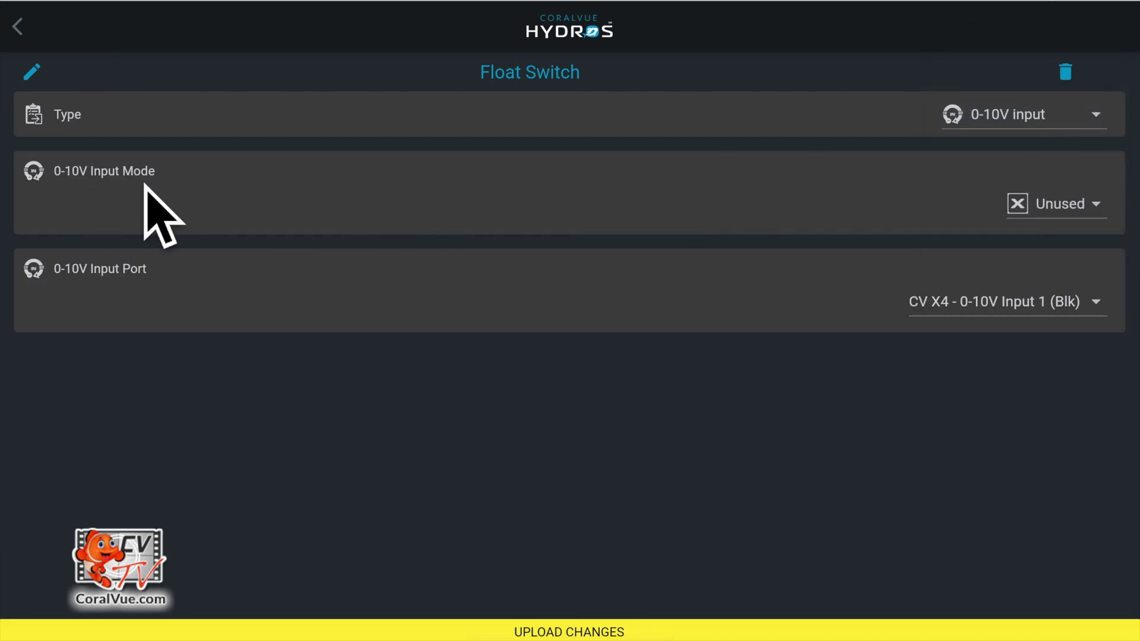
left_click(1082, 227)
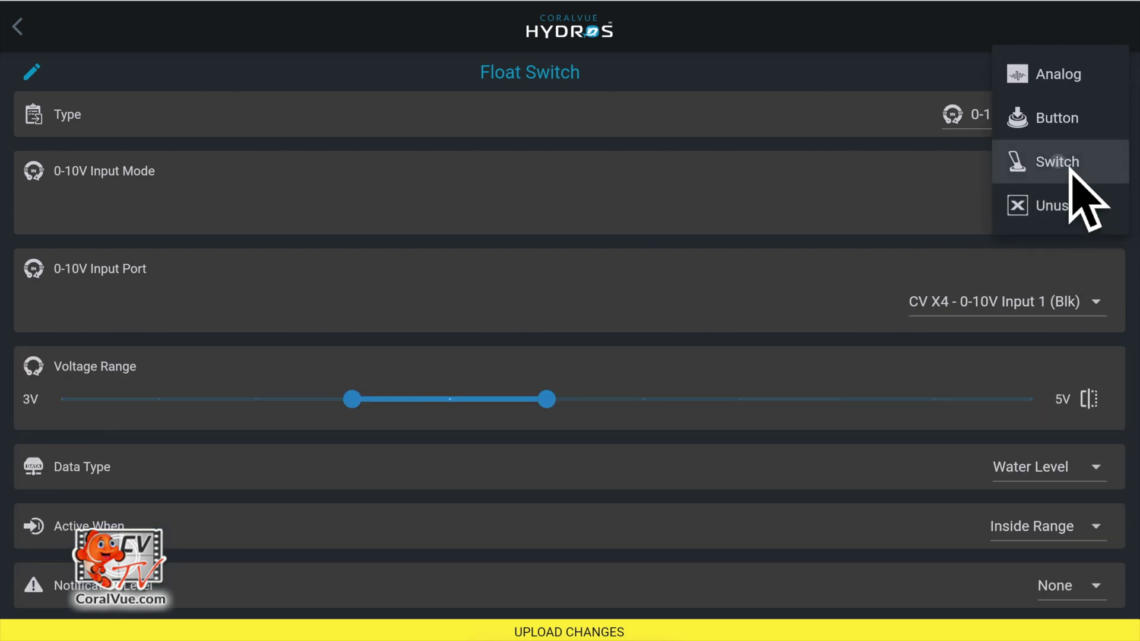
left_click(1060, 167)
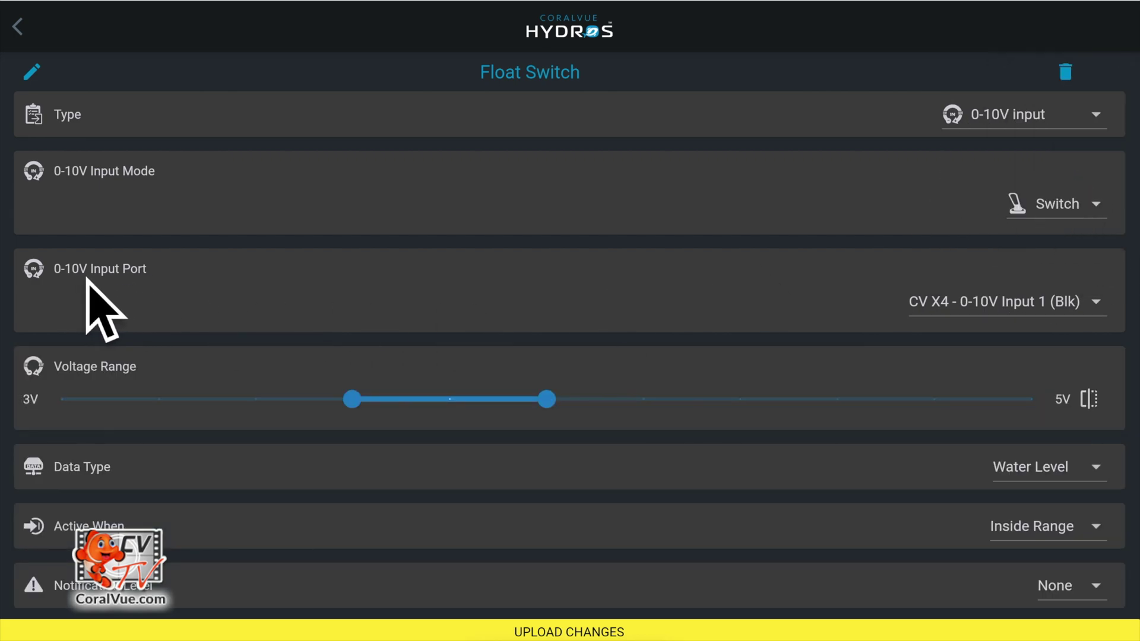
left_click(986, 319)
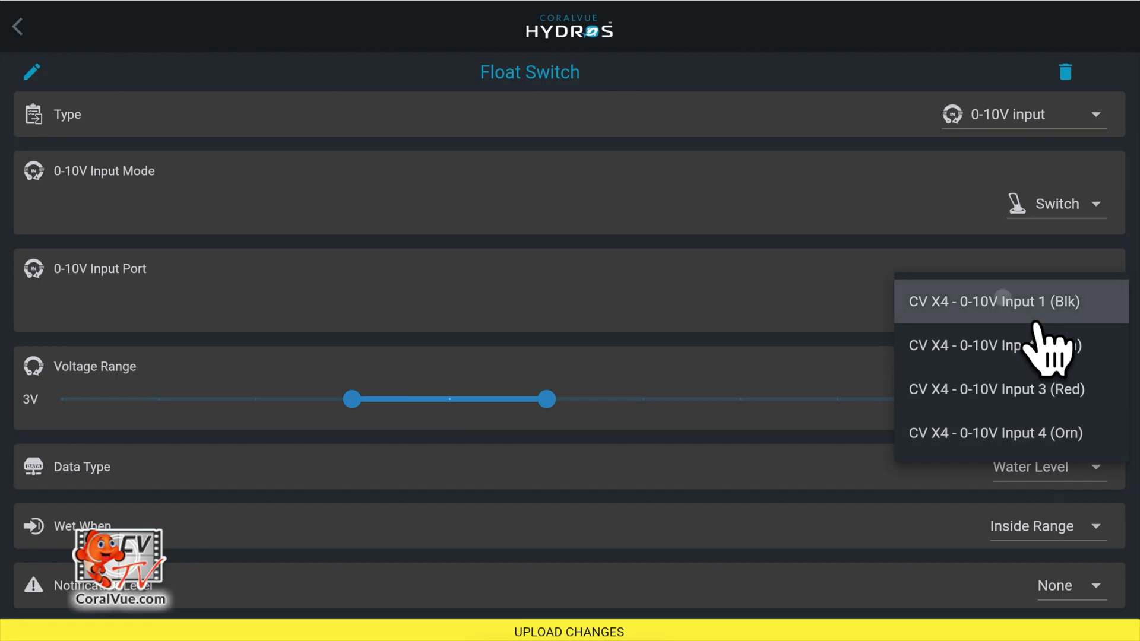
left_click(1037, 313)
Set the voltage range to 1V–3V, data type Water Level, and wet when Inside Range.
left_click_drag(358, 415, 160, 417)
left_click_drag(552, 415, 373, 414)
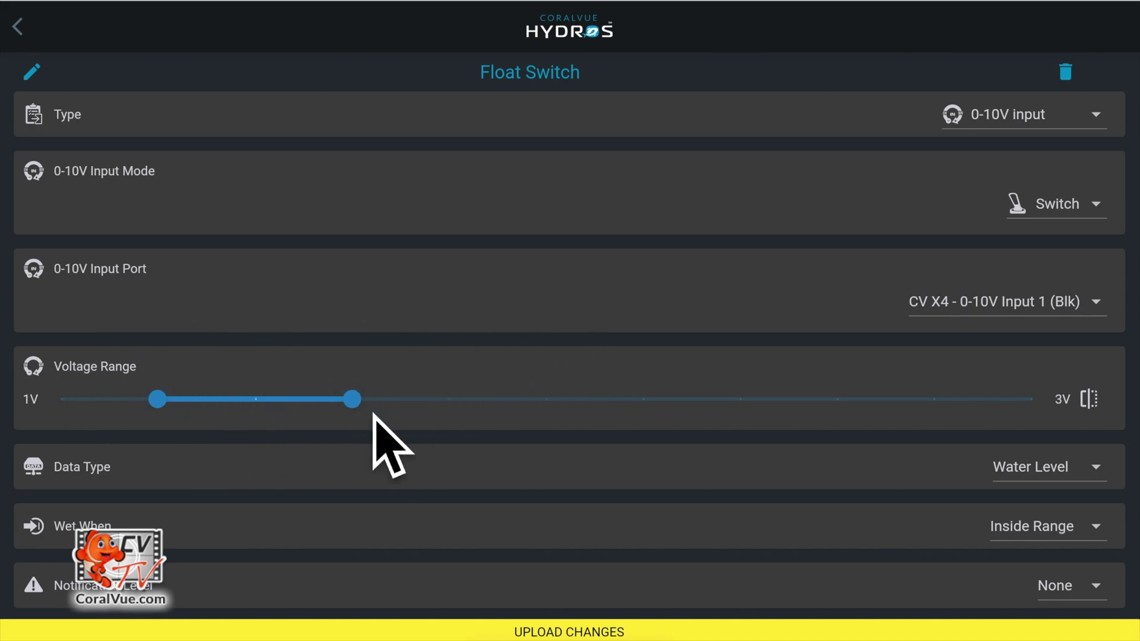
left_click(1074, 495)
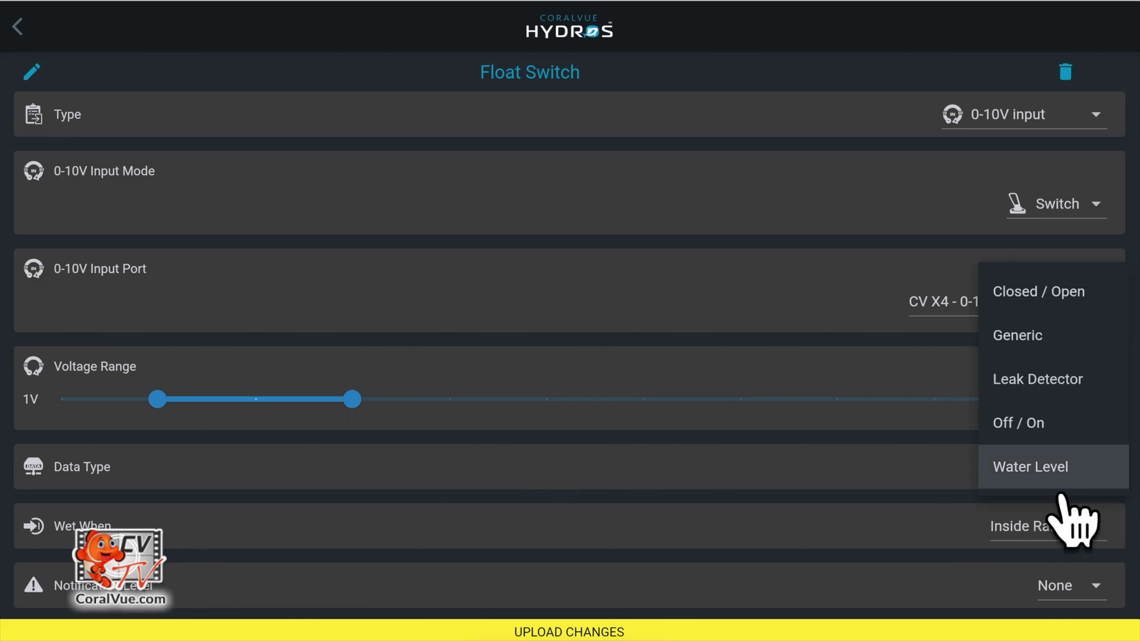
left_click(1068, 495)
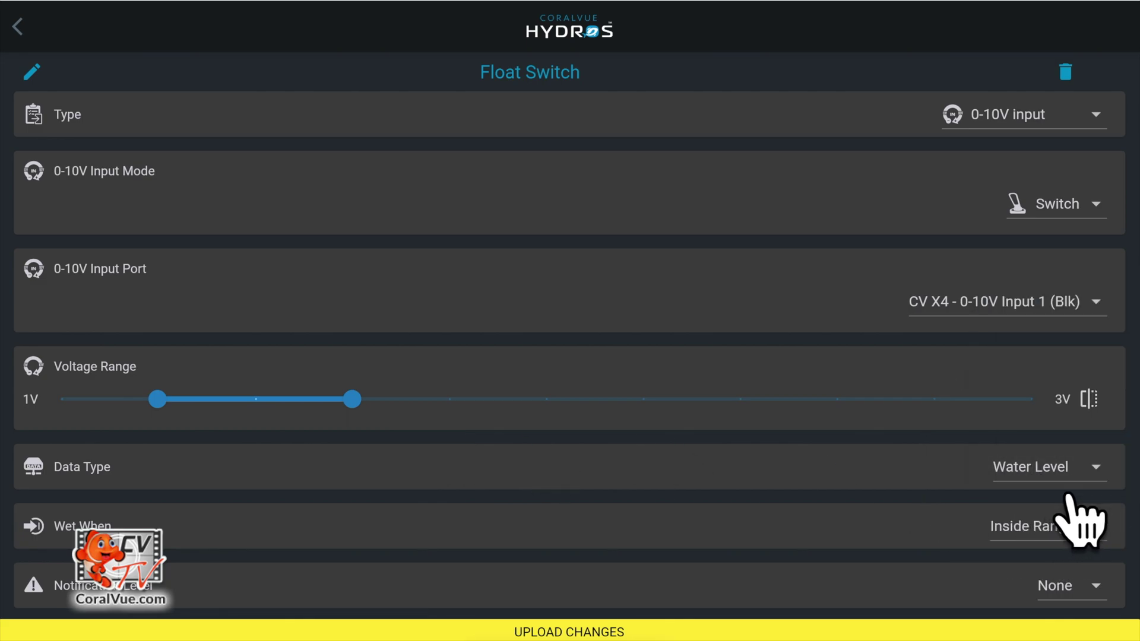
left_click(1085, 542)
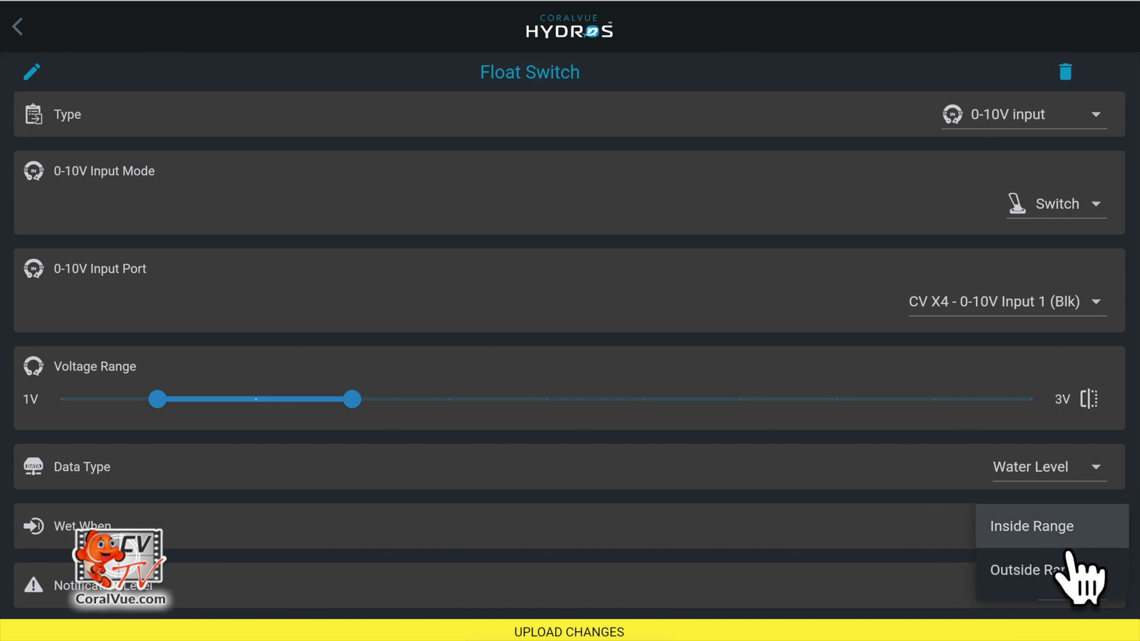
left_click(911, 536)
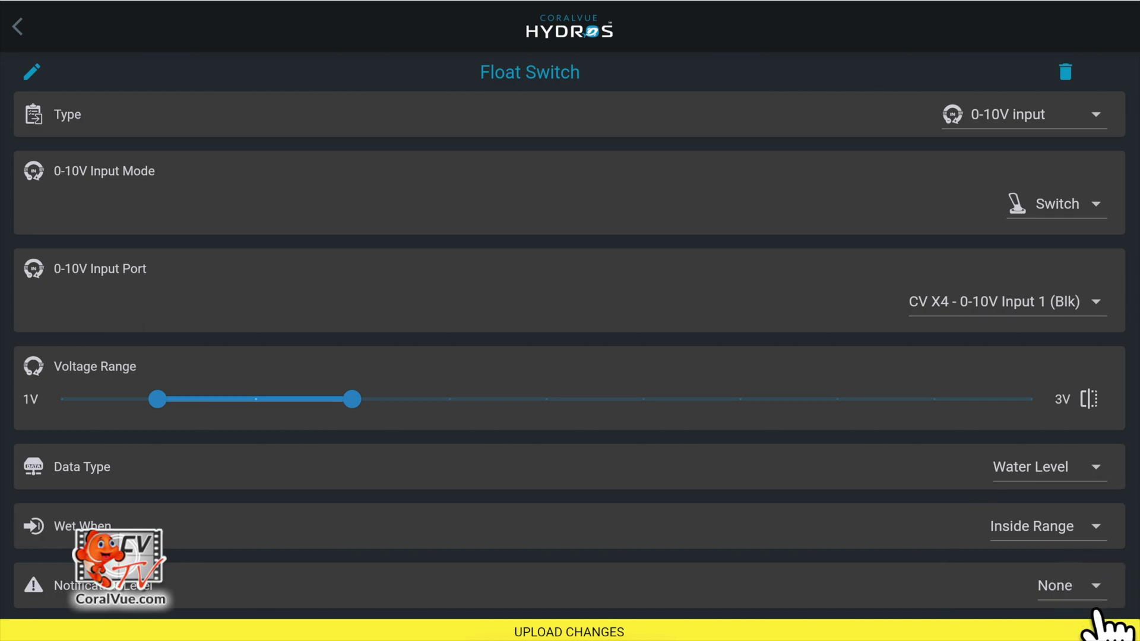
left_click(1096, 591)
Set the notification level to Orange and notify when Inside Range.
left_click(1100, 552)
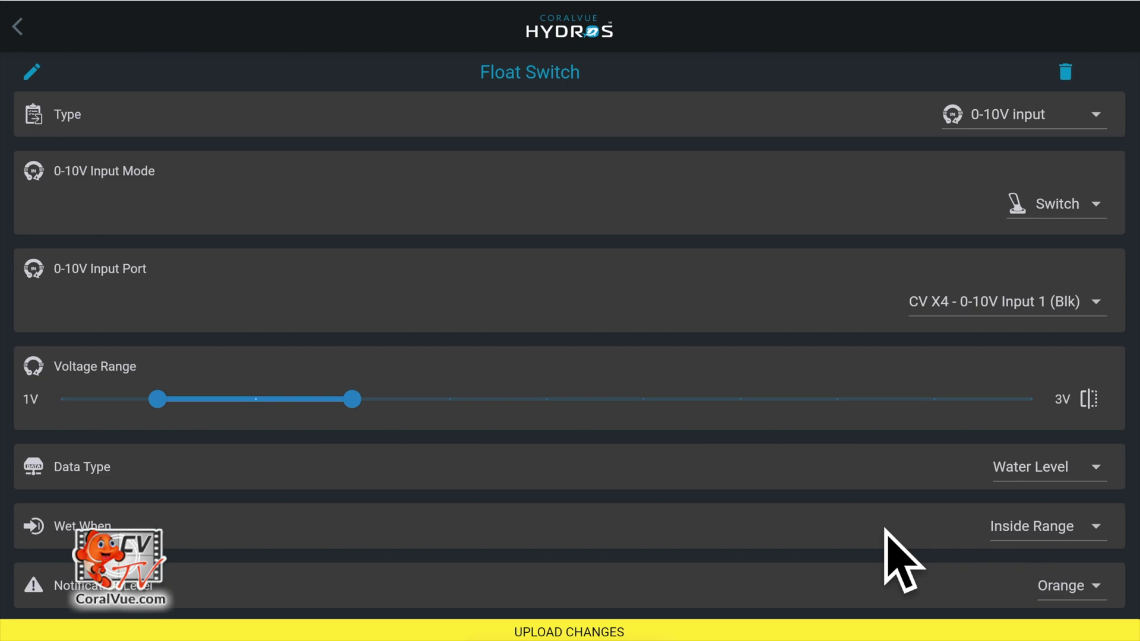
scroll(897, 559, "down", 1)
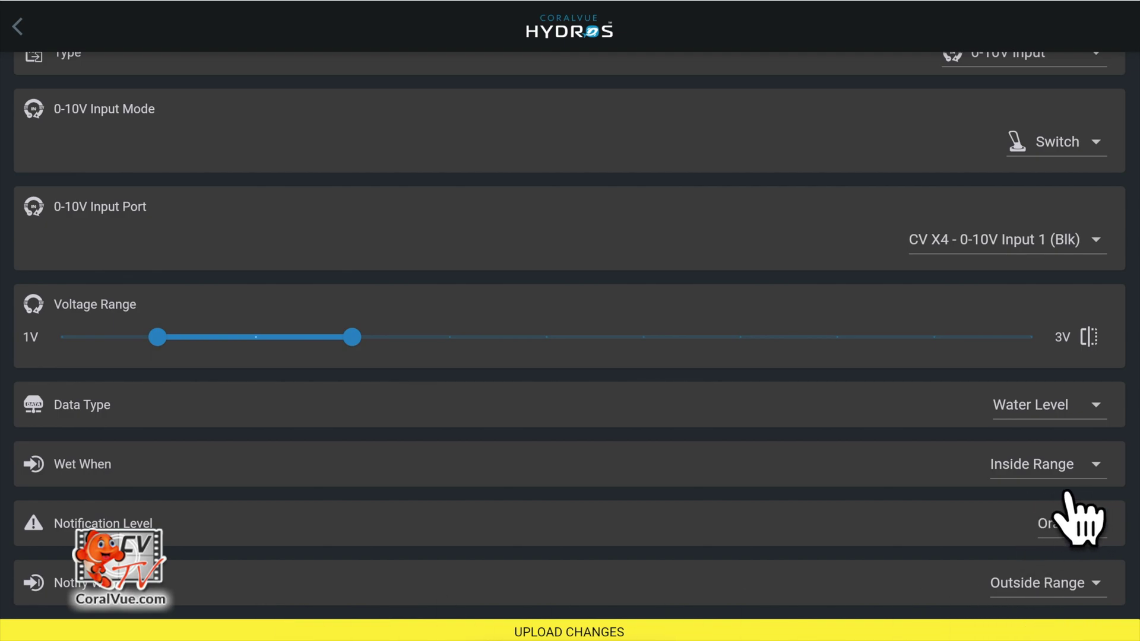
left_click(1065, 603)
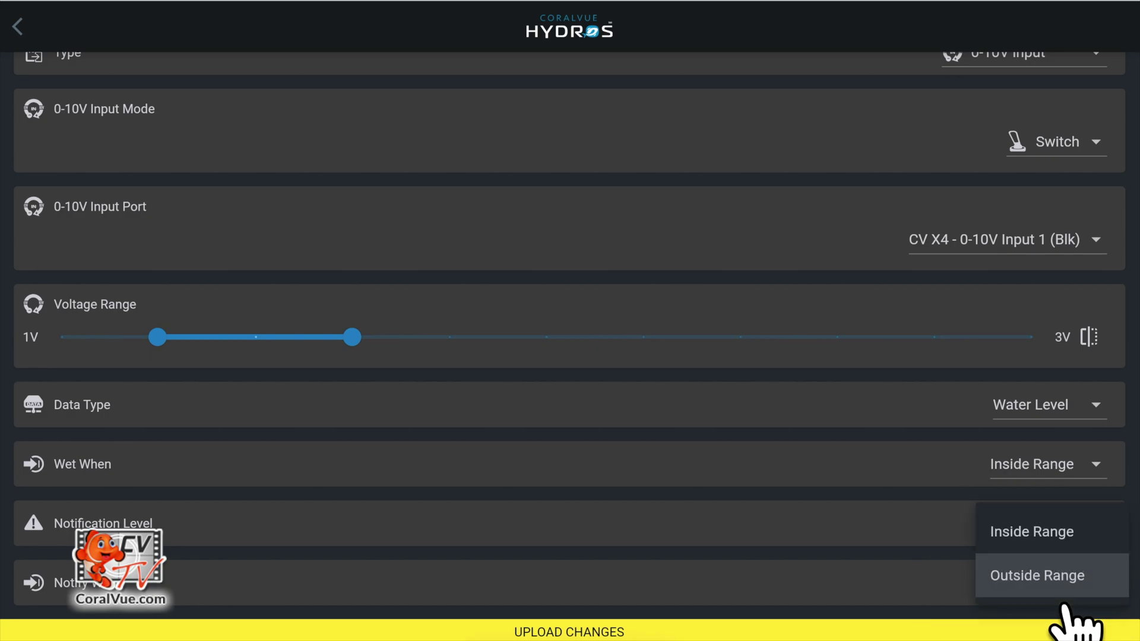
left_click(1074, 549)
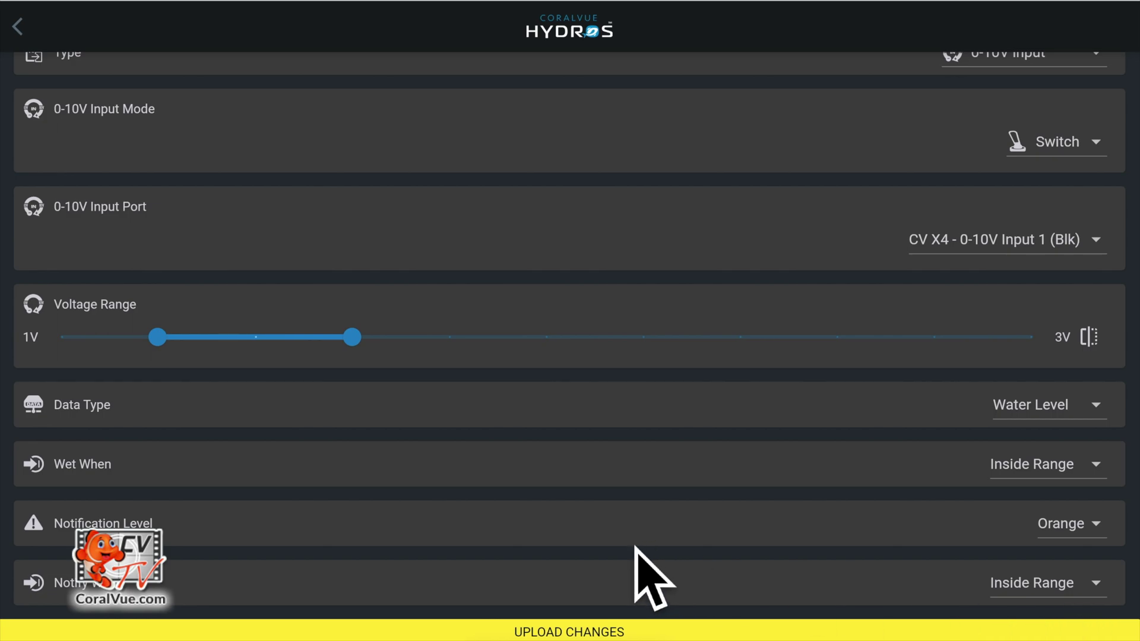
Upload the Float Switch settings to the controller and go back to the inputs list.
left_click(624, 632)
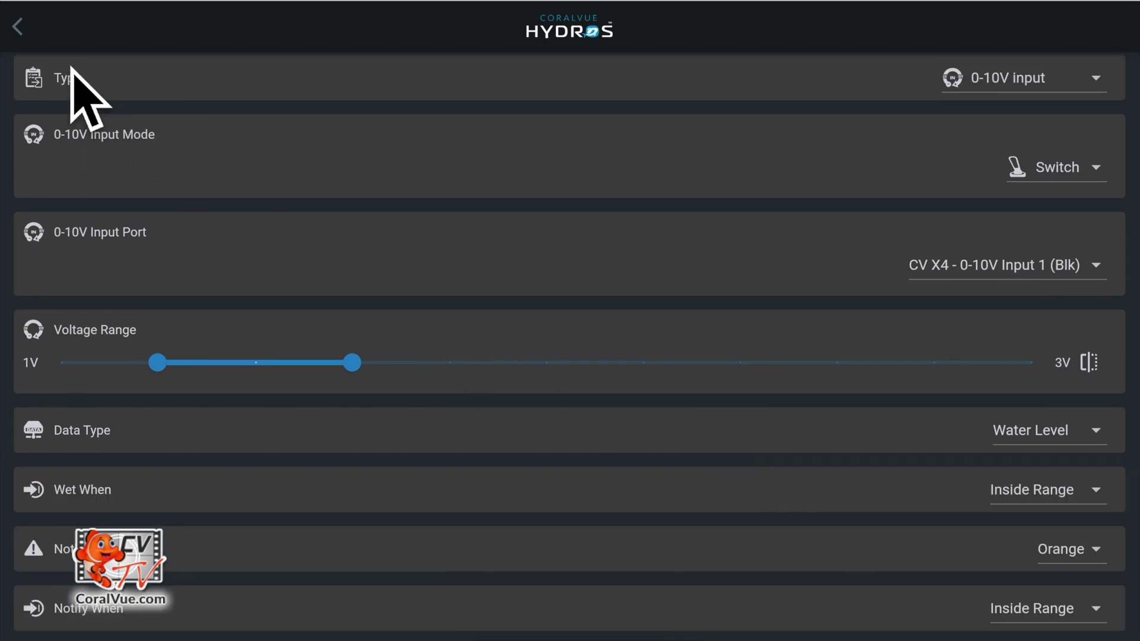
left_click(51, 57)
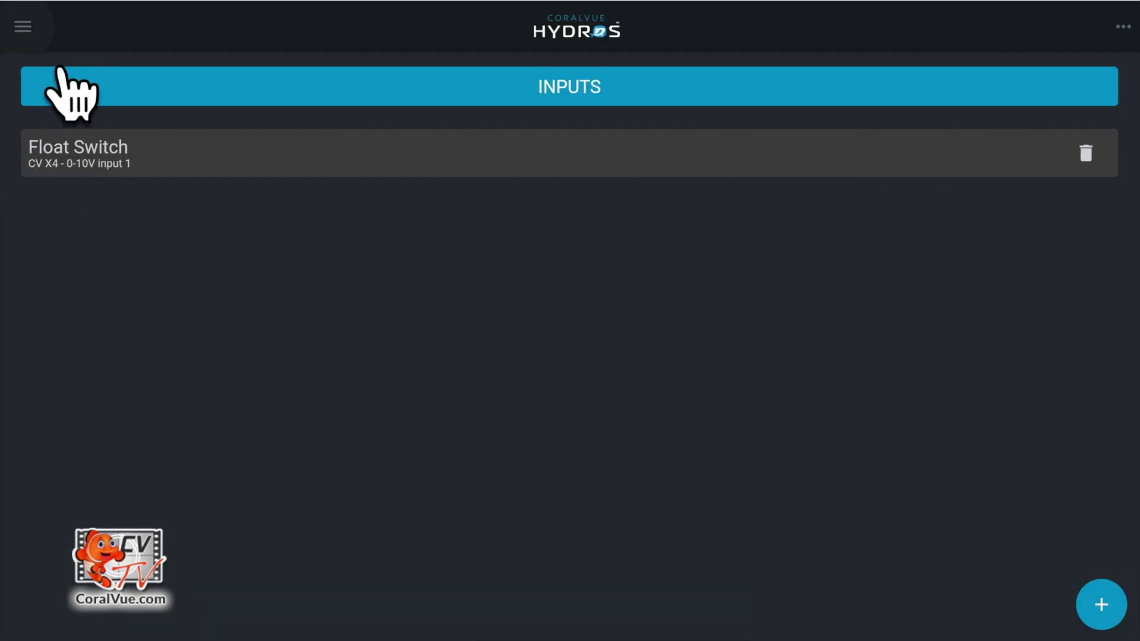
left_click(52, 55)
Check the DRY Float Switch tile on the Status screen, then reopen its settings.
left_click(77, 184)
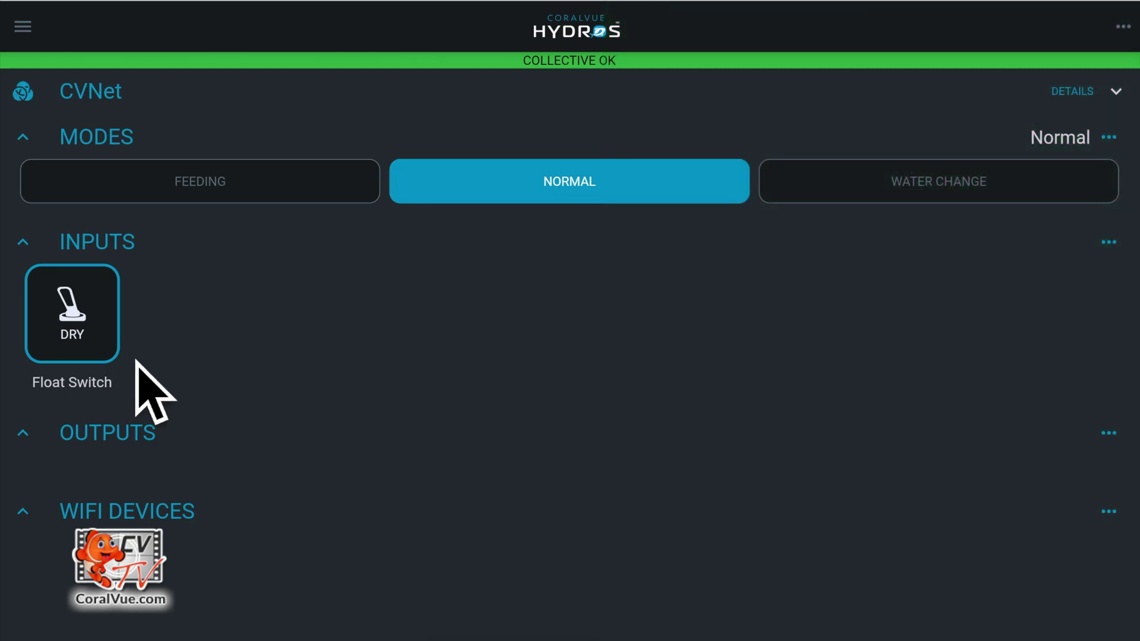
left_click(97, 338)
scroll(764, 374, "down", 1)
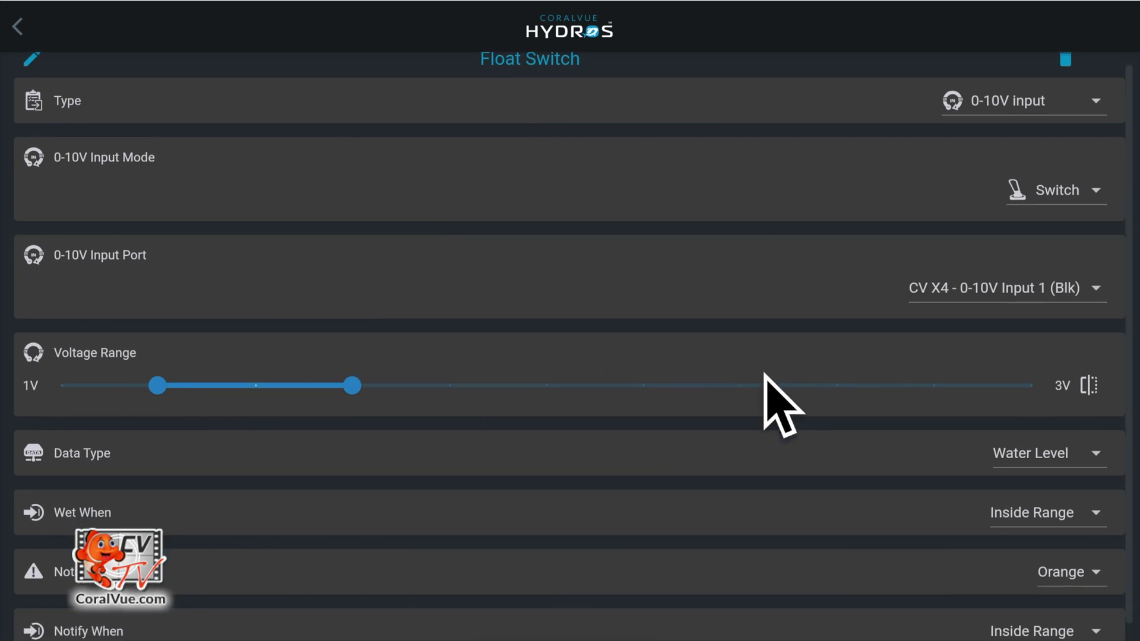